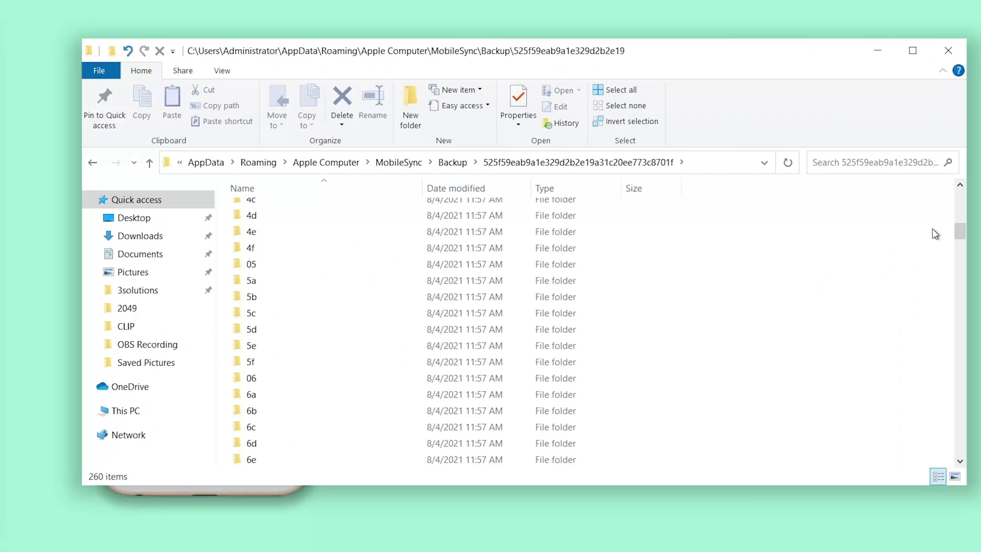
# - Open the backup's 5a subfolder and scroll through its 44 unreadable backup files
pyautogui.doubleClick(396, 281)
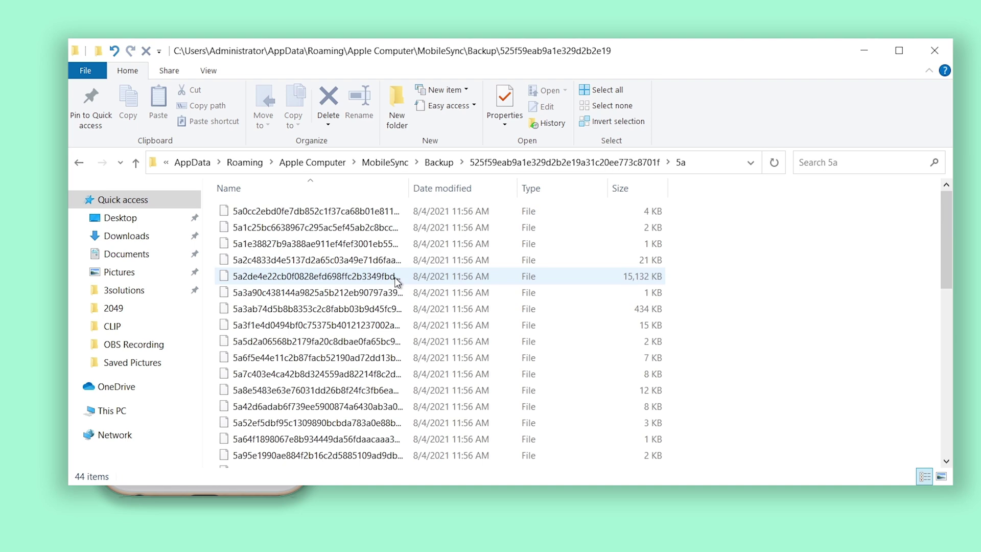
pyautogui.moveTo(950, 234); pyautogui.dragTo(944, 386)
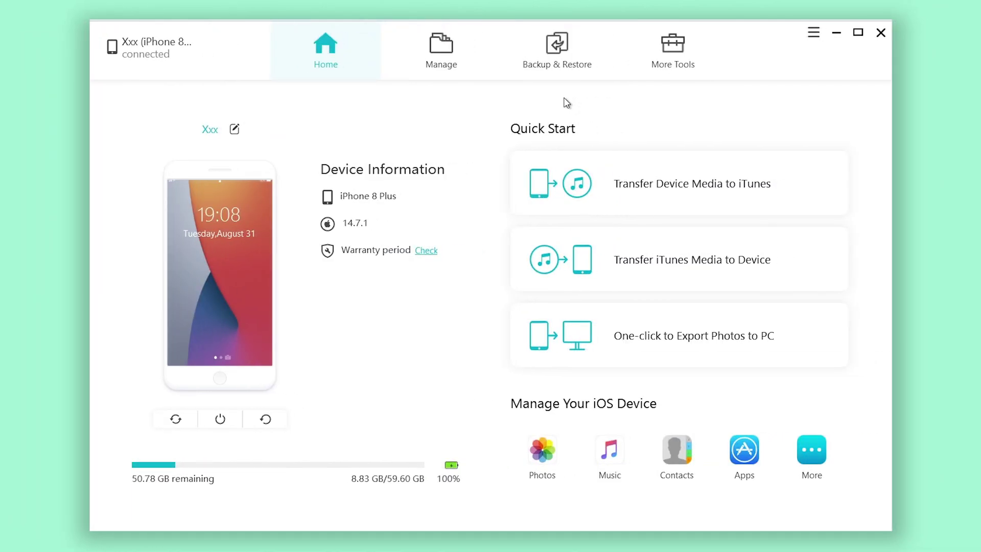
# - Browse the iPhone's photos and 5-song music list, then return to the 47-item photo library
pyautogui.click(475, 74)
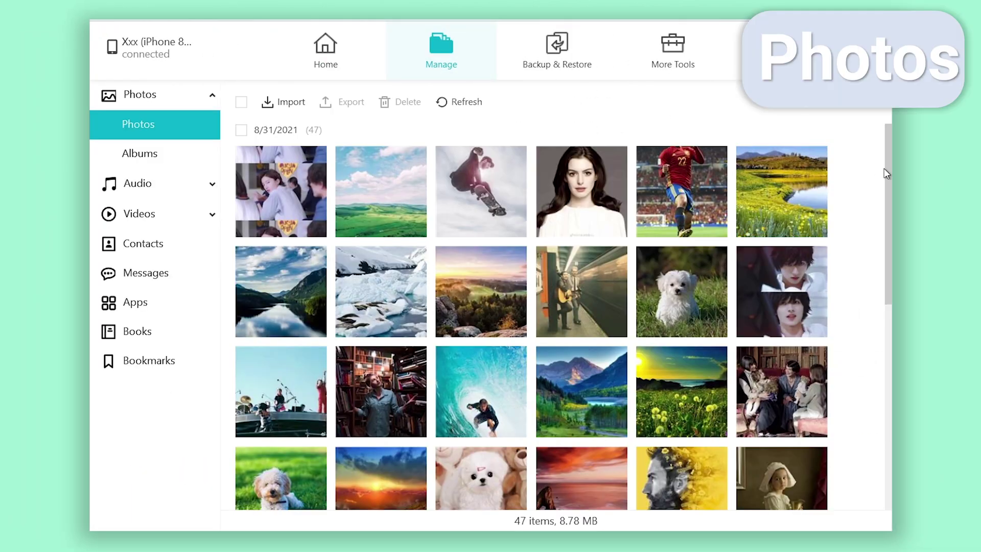
pyautogui.moveTo(888, 169); pyautogui.dragTo(887, 378)
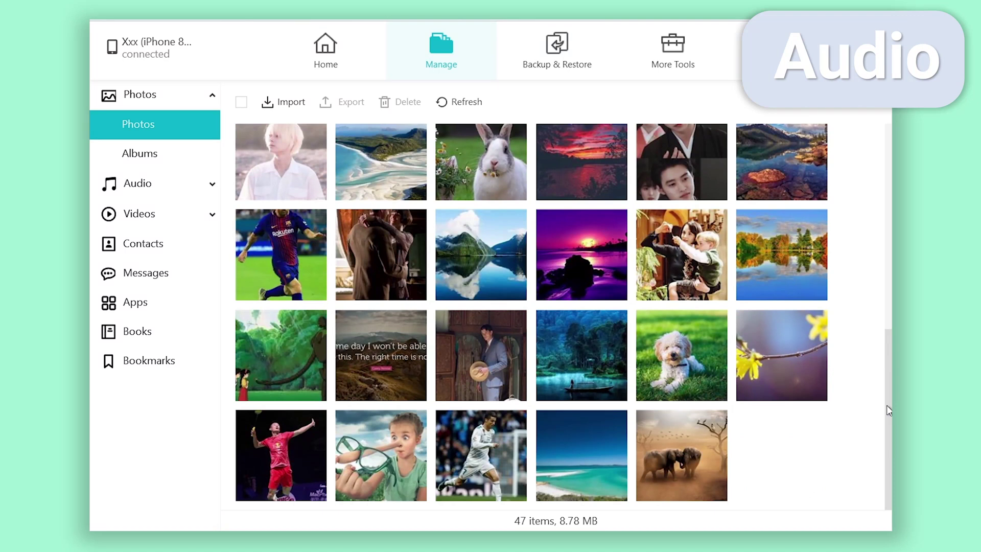
pyautogui.click(137, 180)
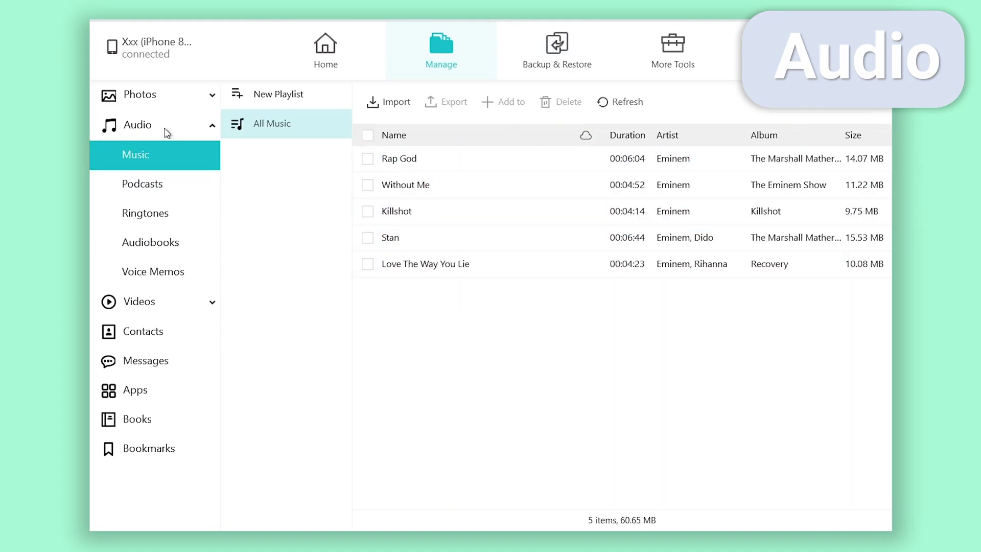
pyautogui.click(165, 100)
# - Import a PC folder of 47 photos into the iPhone, bringing the library to 94 items
pyautogui.click(289, 101)
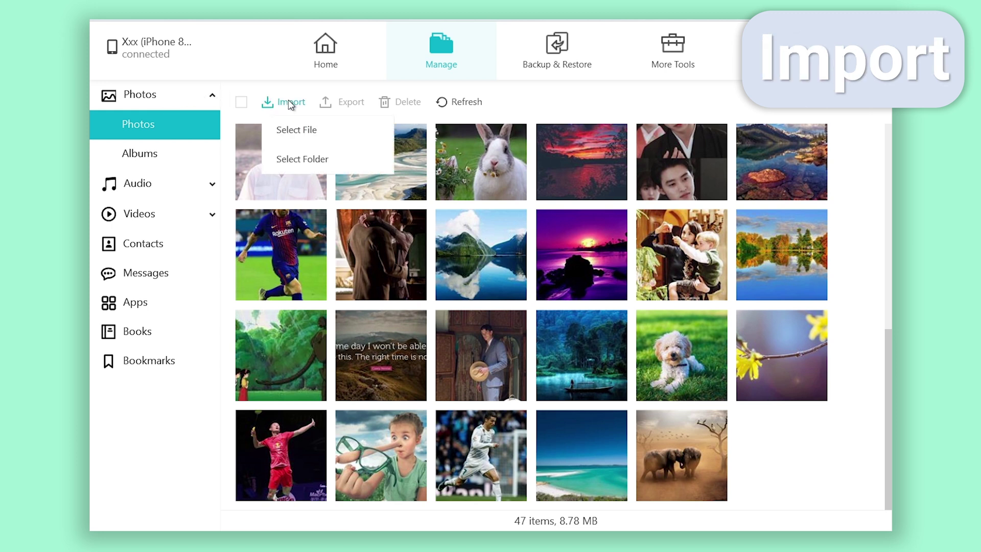
pyautogui.click(301, 156)
pyautogui.scroll(-3, 446, 419)
pyautogui.click(434, 421)
pyautogui.click(562, 446)
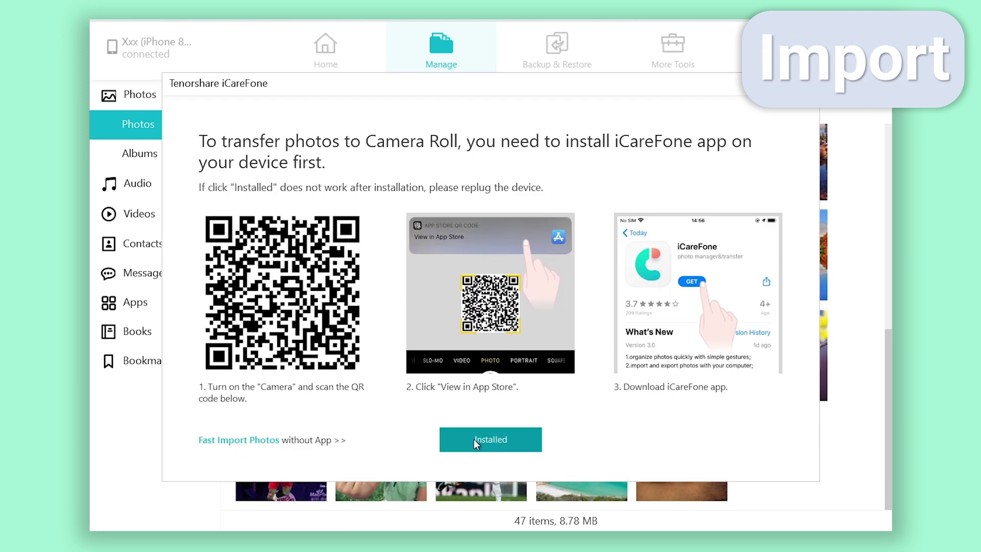
pyautogui.click(478, 440)
pyautogui.click(539, 349)
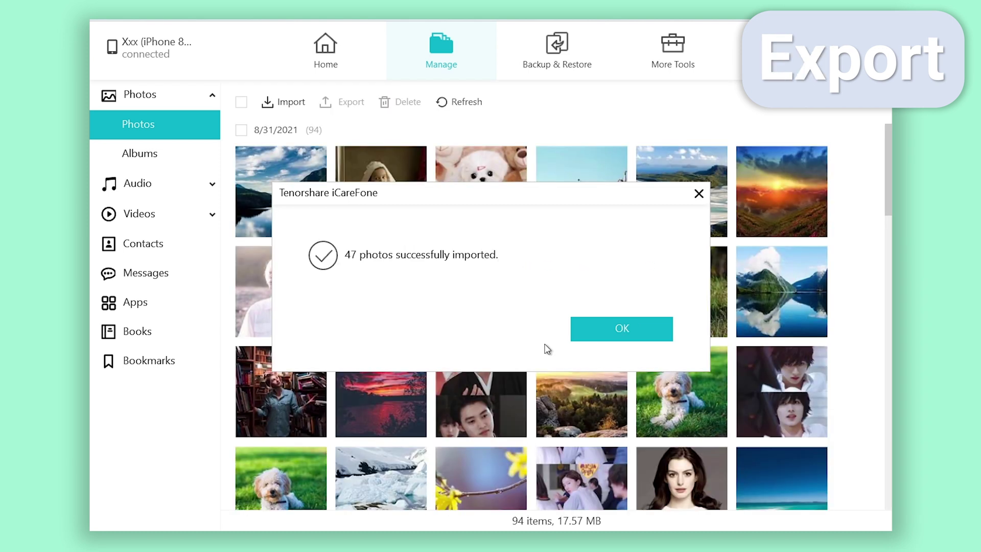
pyautogui.press('Return')
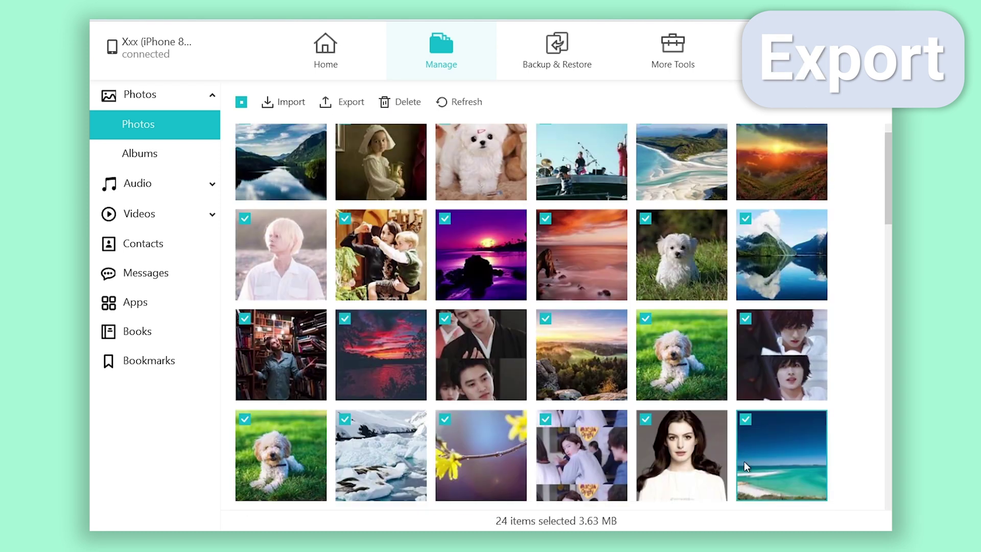
# - Export the 24 checked photos to a desktop folder and open it
pyautogui.scroll(1, 531, 307)
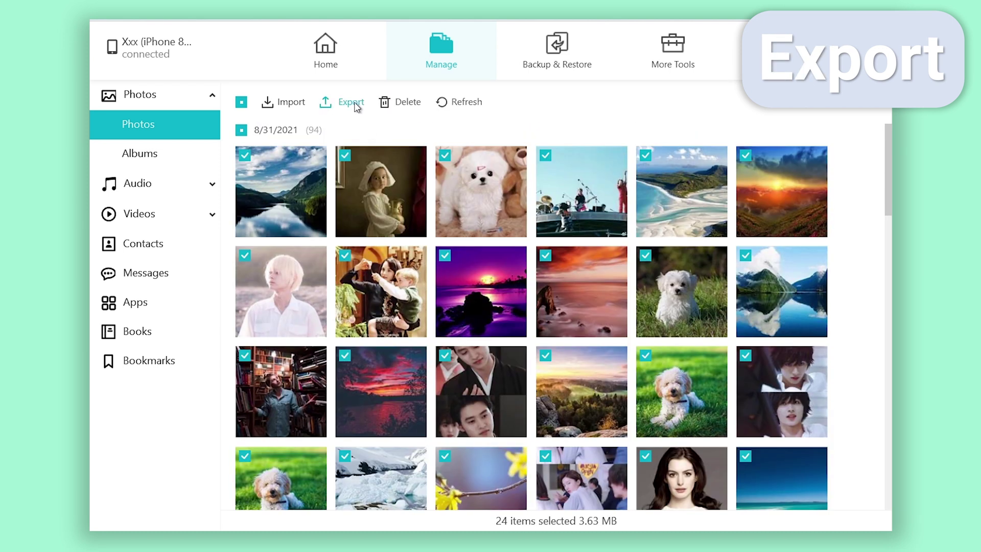
pyautogui.click(351, 104)
pyautogui.click(552, 445)
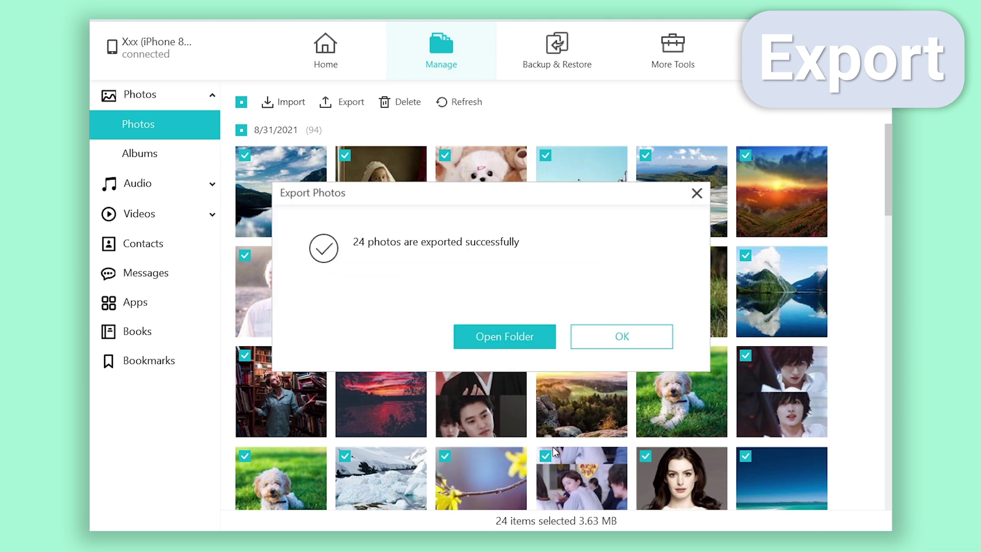
pyautogui.click(541, 343)
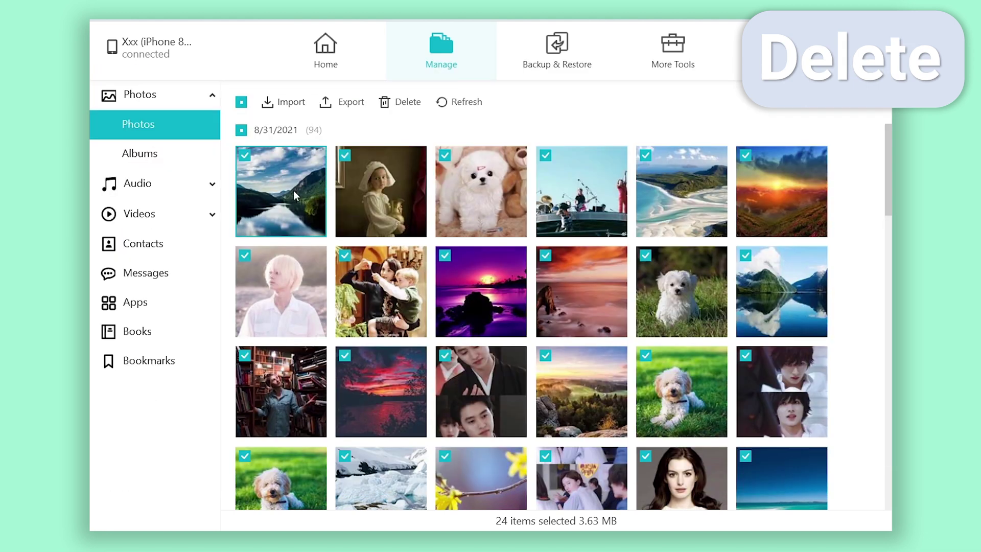
# - Select the first 17 photos and delete them from the iPhone, leaving 77 items
pyautogui.click(243, 104)
pyautogui.click(272, 182)
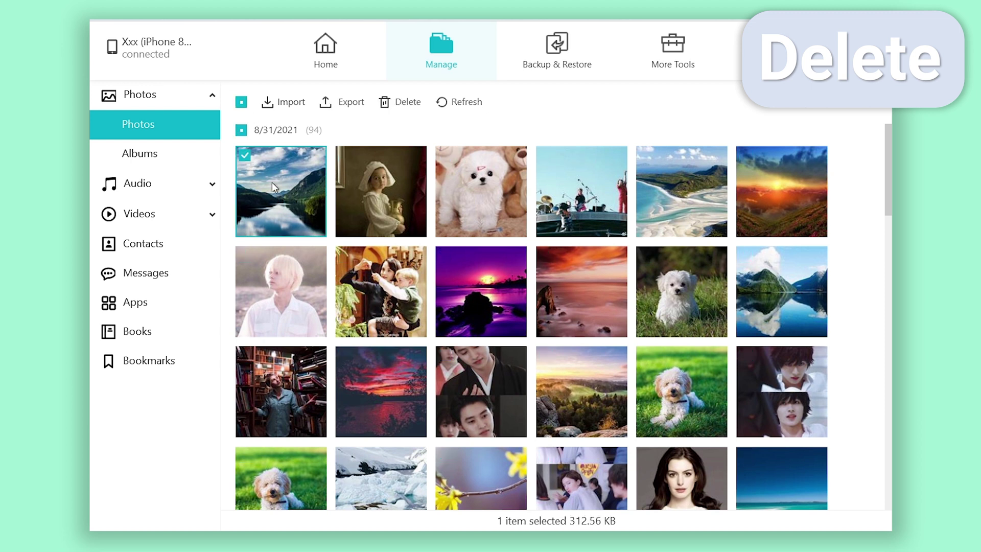
pyautogui.keyDown('shift'); pyautogui.click(682, 391); pyautogui.keyUp('shift')
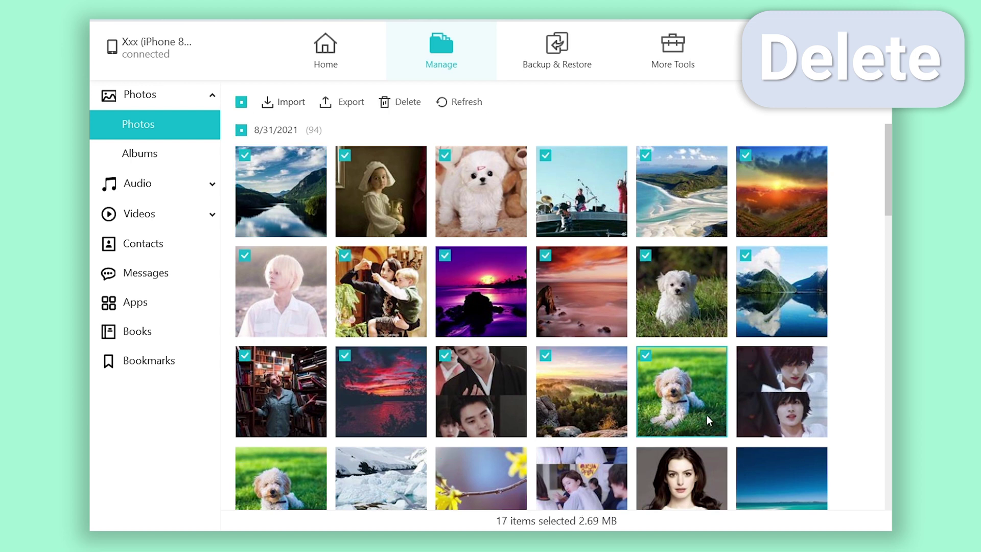
pyautogui.click(398, 102)
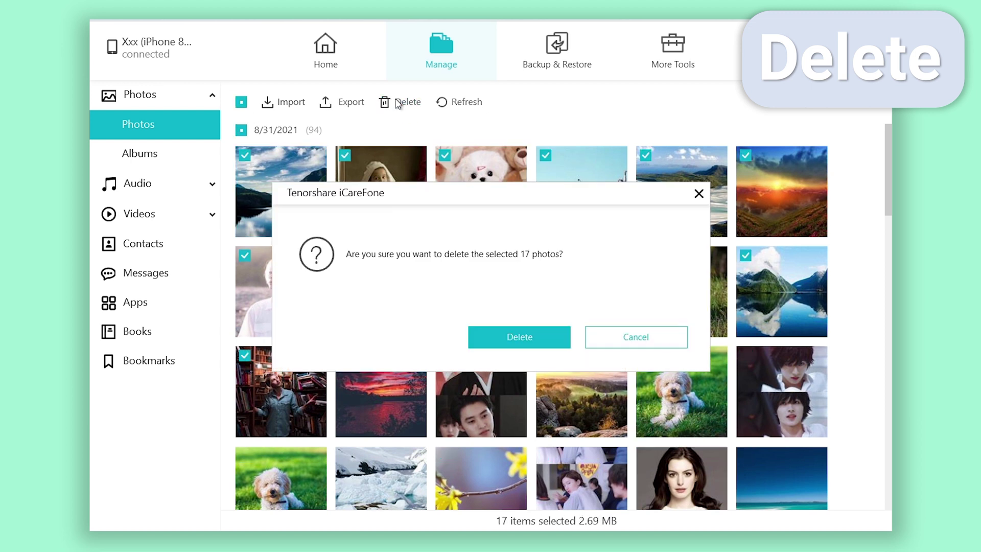
pyautogui.click(562, 344)
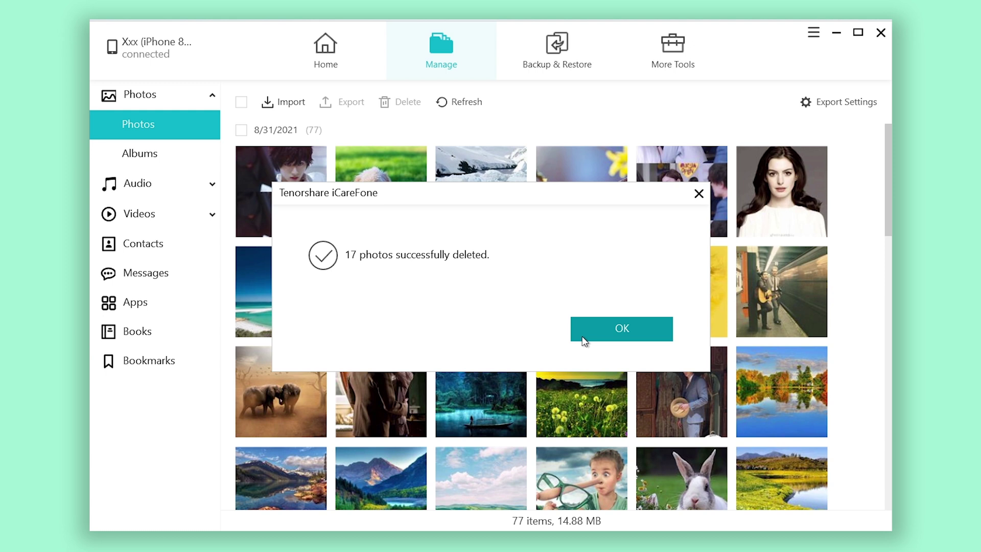
pyautogui.click(584, 338)
# - Open the 2021-08-31 iPhone 8 Plus backup and display its 9 contacts
pyautogui.click(570, 64)
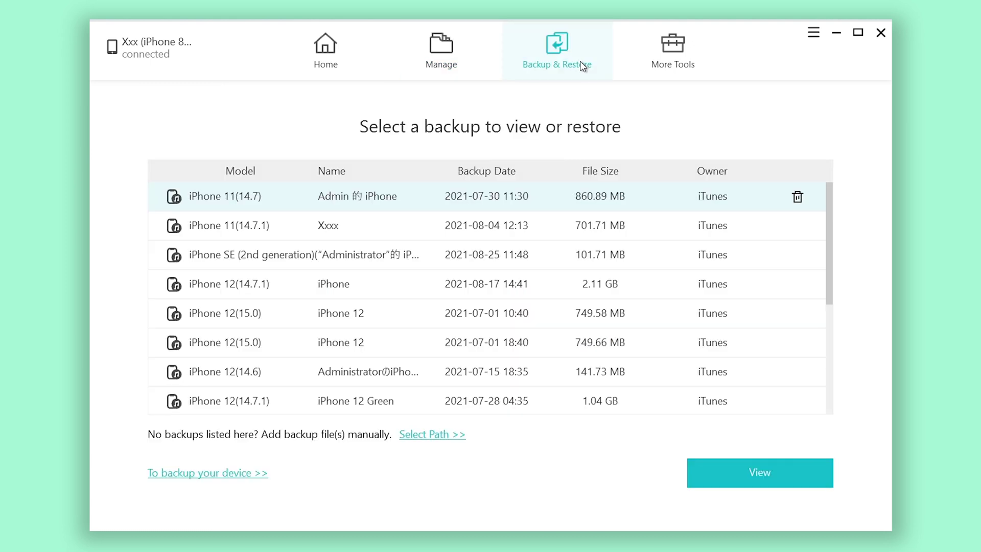
pyautogui.moveTo(829, 212); pyautogui.dragTo(836, 328)
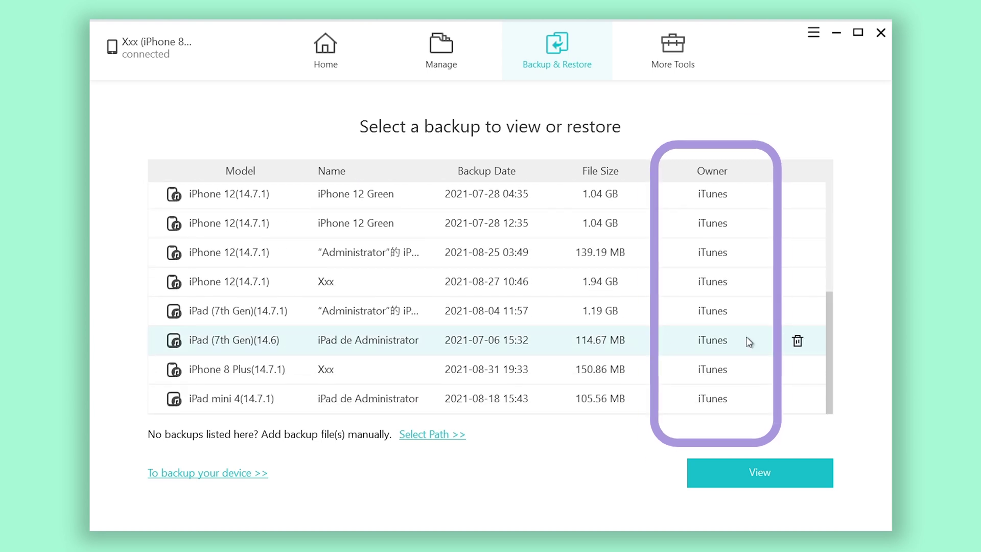
pyautogui.click(622, 369)
pyautogui.click(702, 469)
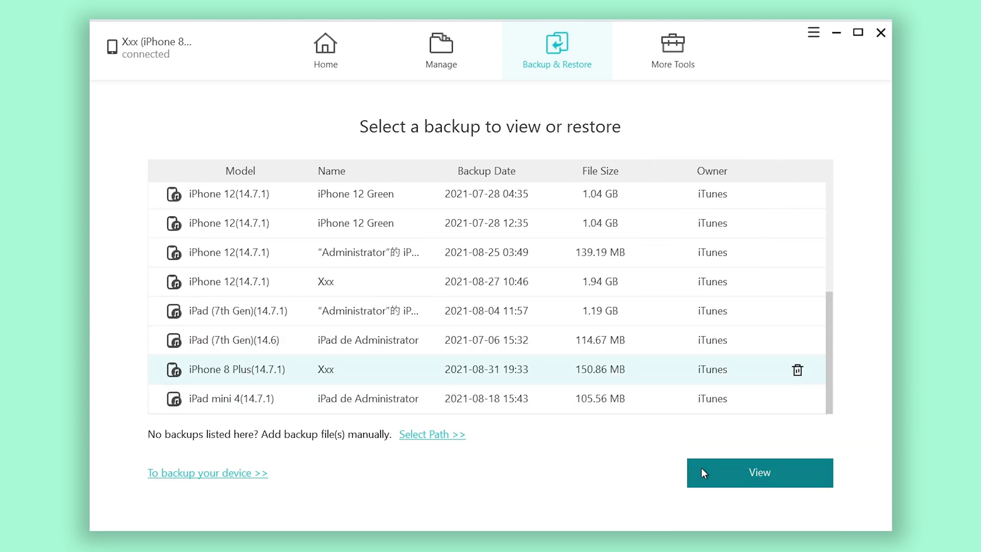
pyautogui.click(199, 160)
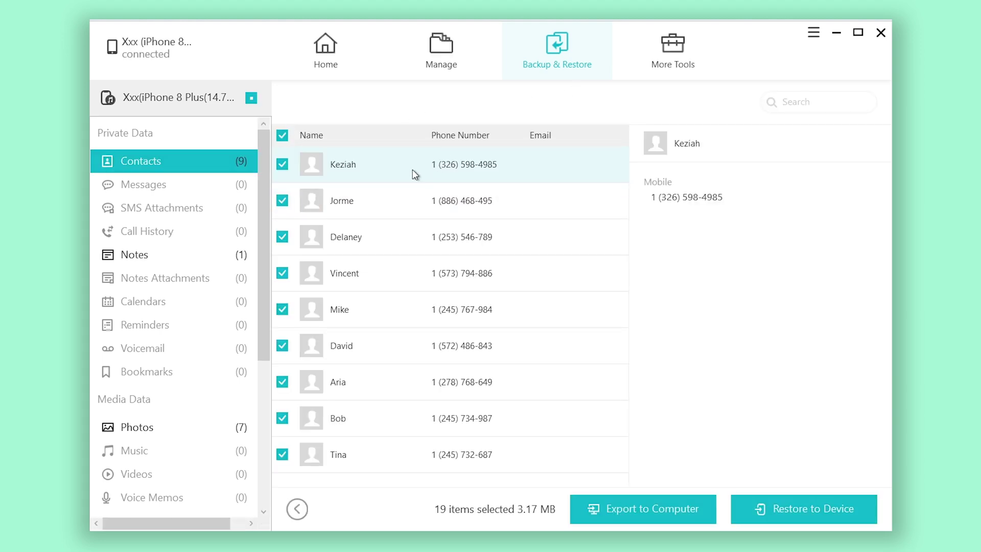
# - Browse several backup contacts and the notes, then show the backup's photos
pyautogui.click(416, 201)
pyautogui.click(404, 246)
pyautogui.click(395, 314)
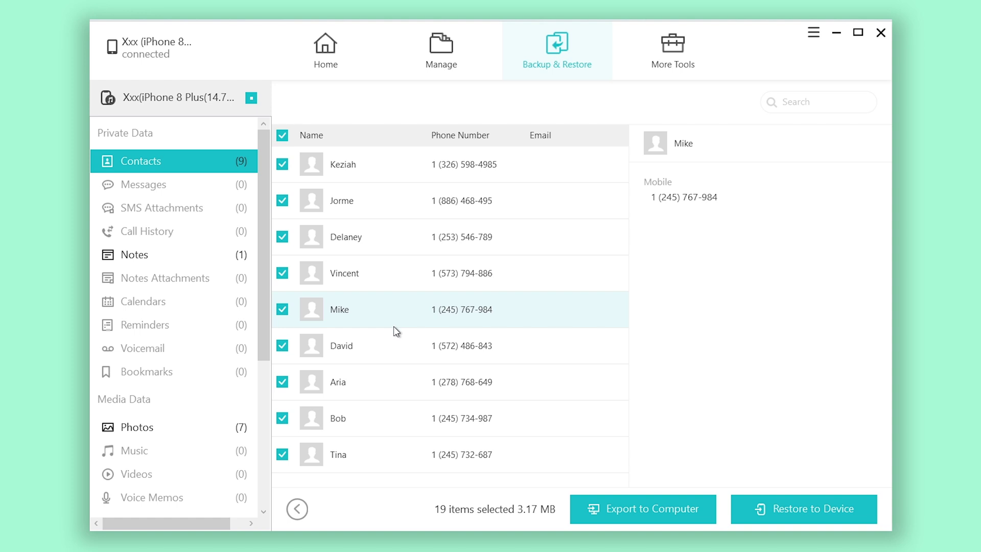
pyautogui.click(395, 357)
pyautogui.click(396, 380)
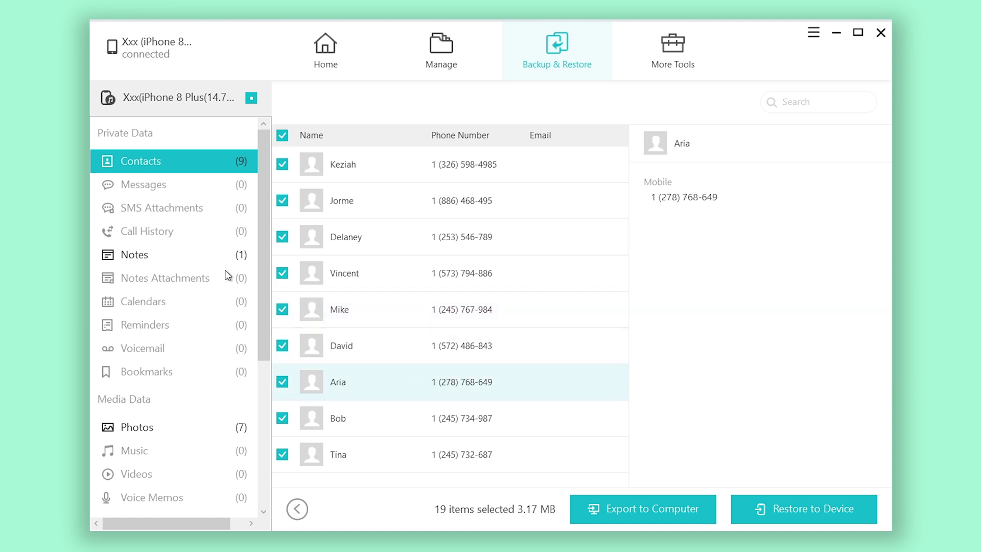
pyautogui.click(198, 259)
pyautogui.scroll(-6, 876, 269)
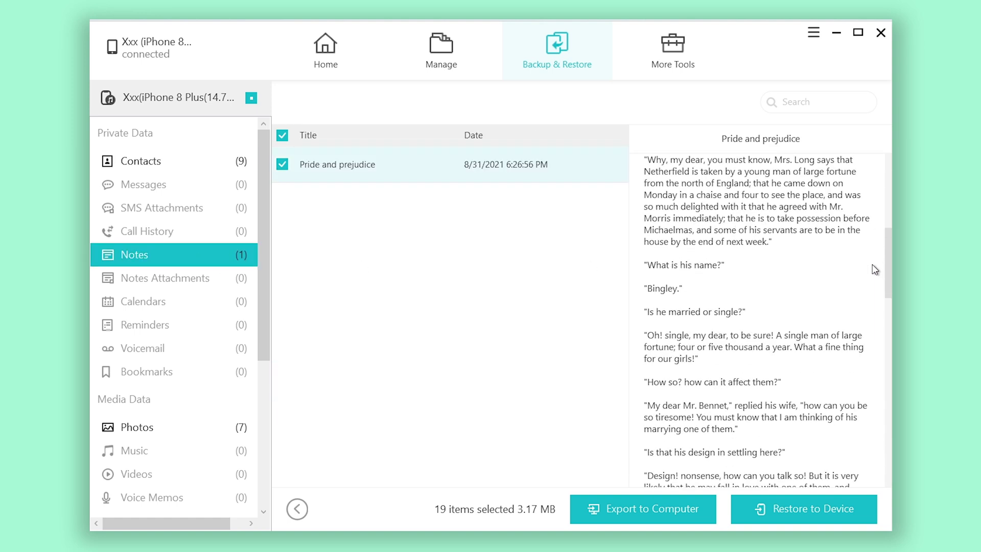
pyautogui.scroll(-10, 876, 269)
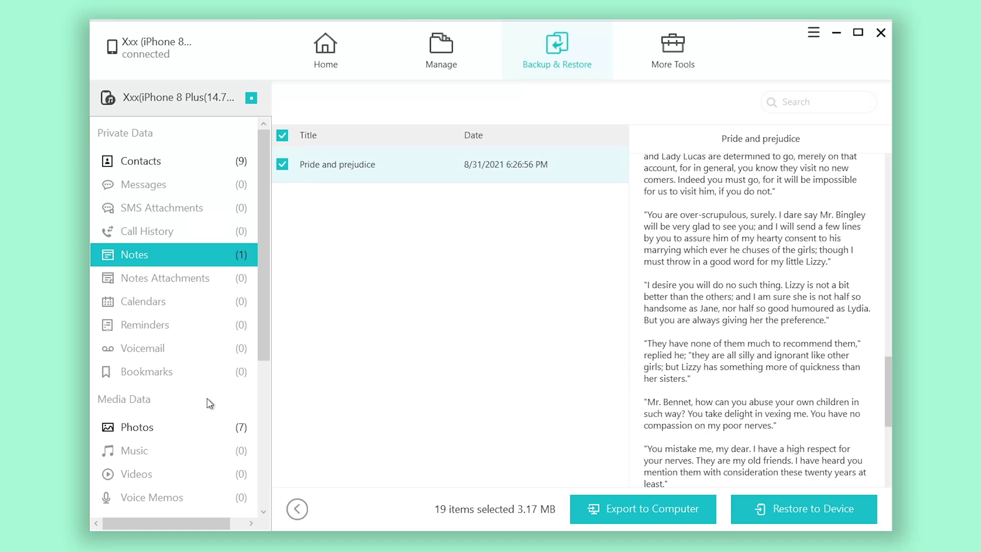
pyautogui.click(191, 428)
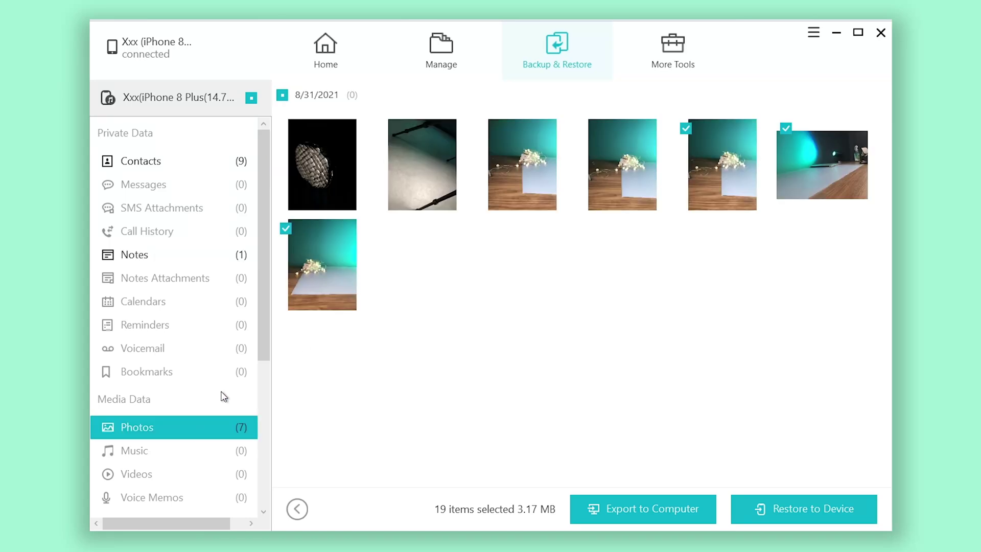
# - Select all seven 8/31/2021 backup photos (23 items, 7.65 MB) for export to the computer
pyautogui.click(282, 96)
pyautogui.click(320, 148)
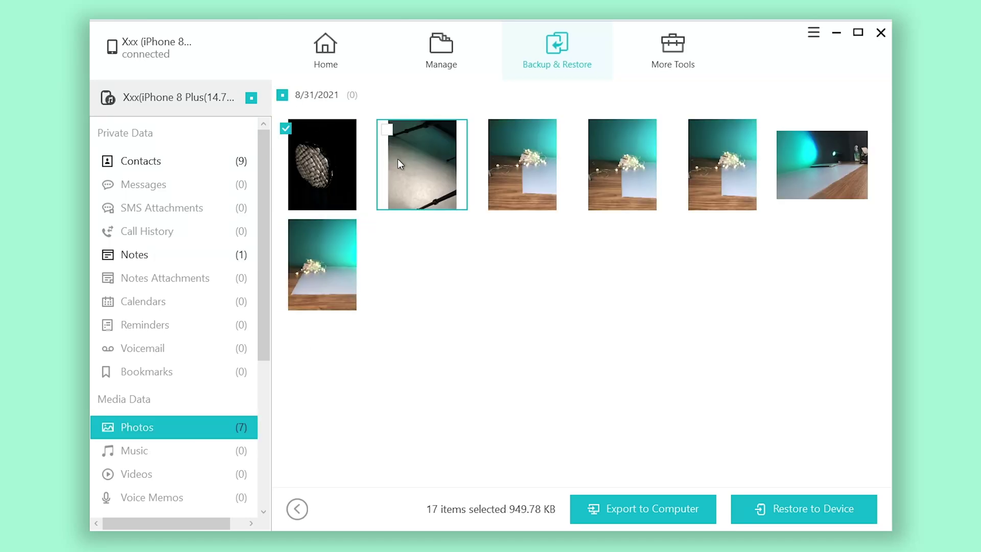
pyautogui.click(401, 158)
pyautogui.click(502, 164)
pyautogui.click(611, 163)
pyautogui.click(713, 169)
pyautogui.click(804, 199)
pyautogui.click(338, 271)
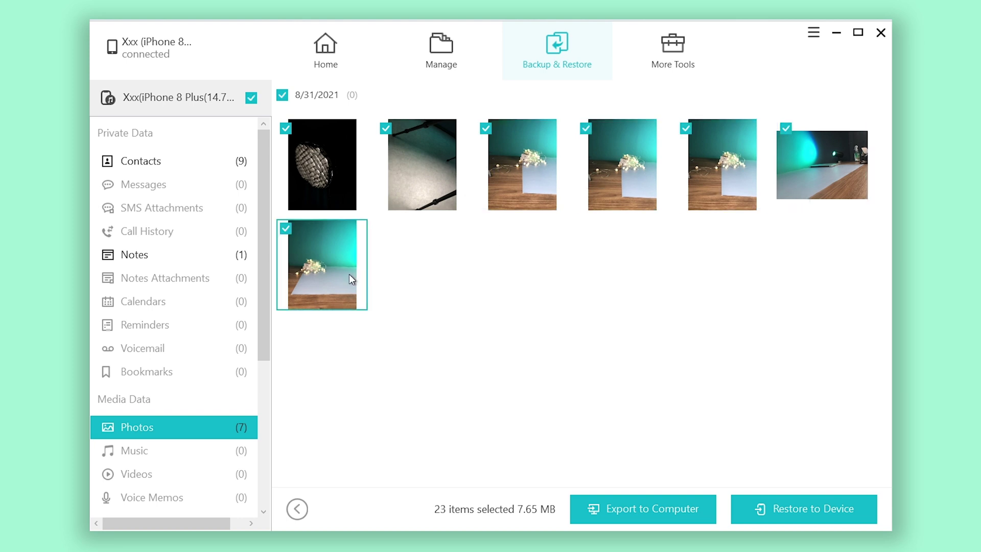
pyautogui.click(282, 95)
pyautogui.click(283, 96)
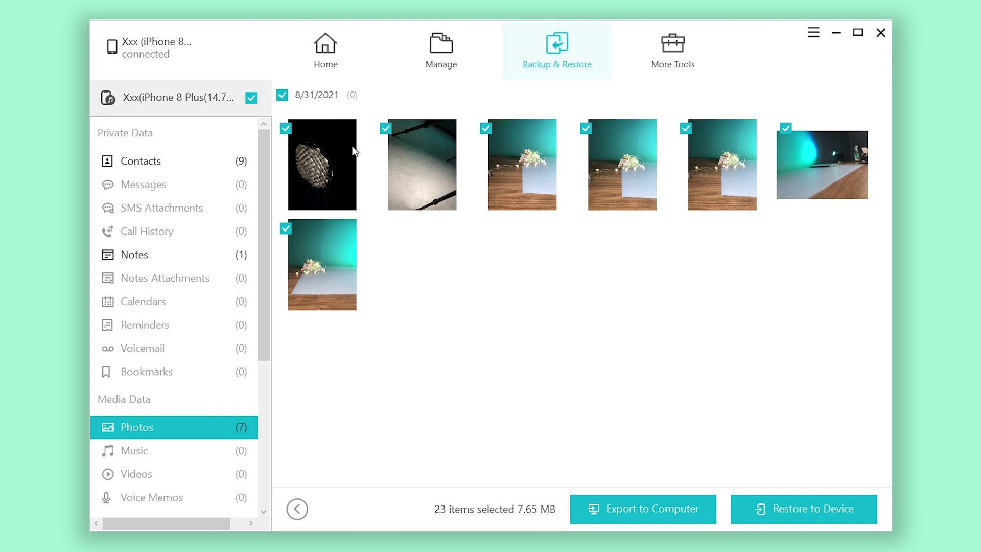
pyautogui.click(616, 517)
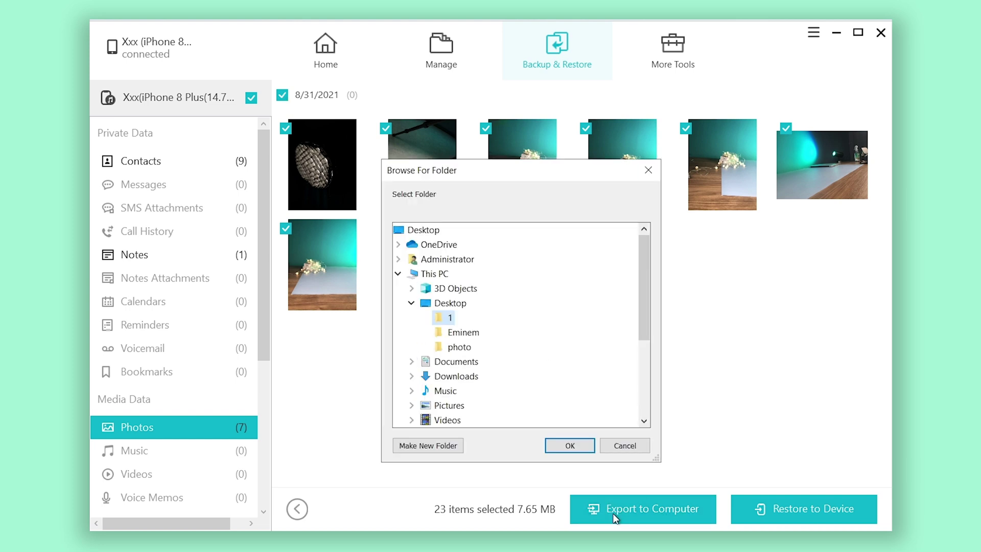
# - Export the seven photos into folder 1 and open the resulting Photos folder
pyautogui.click(444, 318)
pyautogui.click(556, 444)
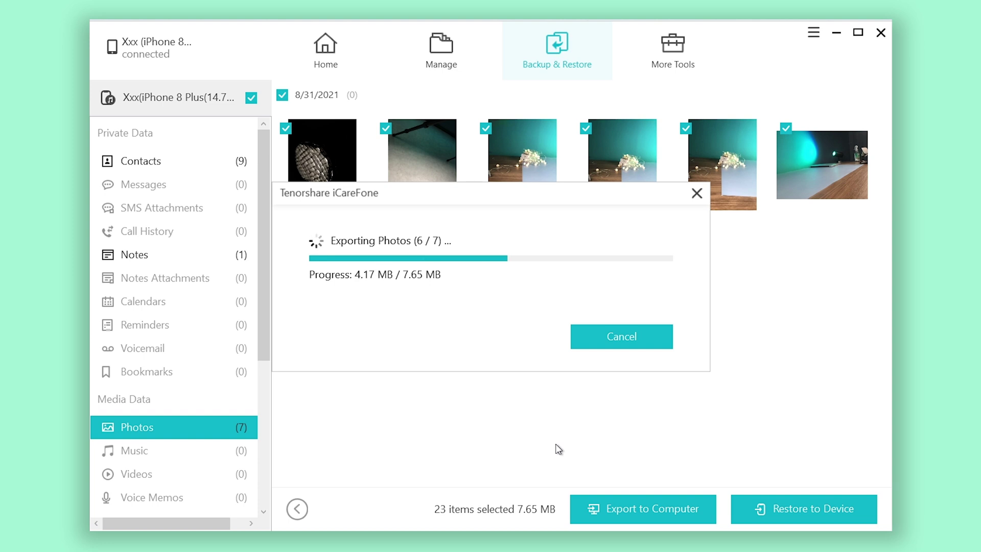
pyautogui.click(512, 335)
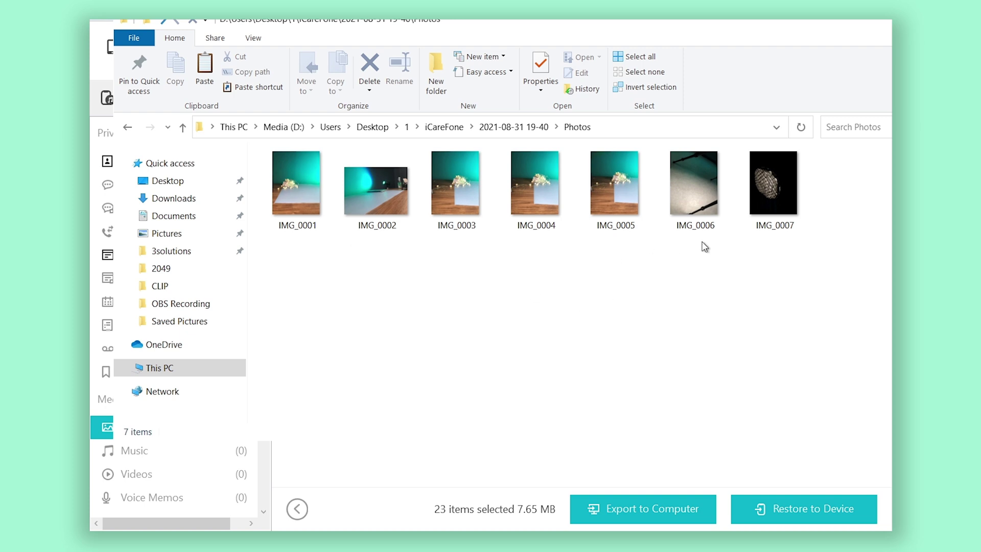
# - Select IMG_0007 and view it full-size in Photos
pyautogui.click(785, 222)
pyautogui.doubleClick(784, 222)
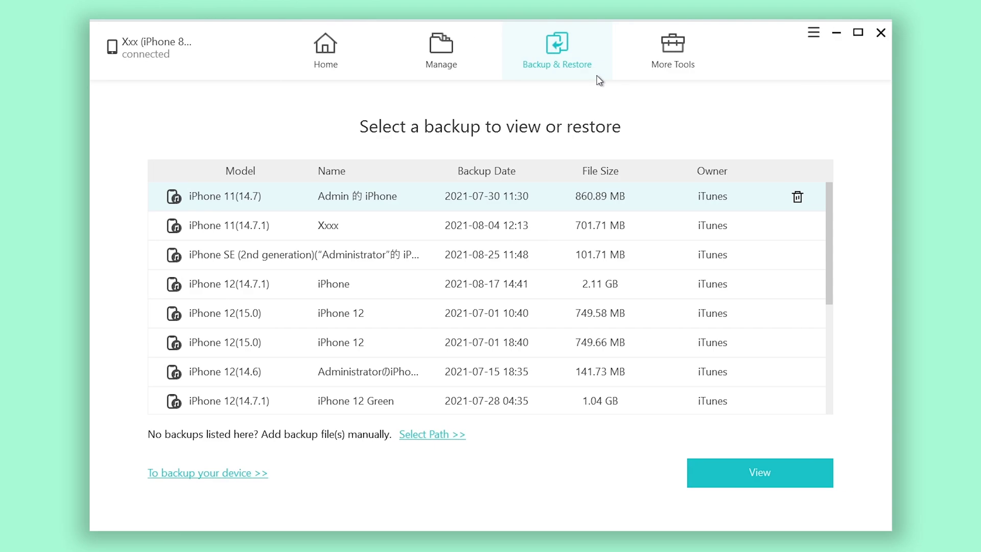
# - Untick all backup data types, then tick Contacts, Messages & Attachments, Photos, Videos and Calendars
pyautogui.click(259, 474)
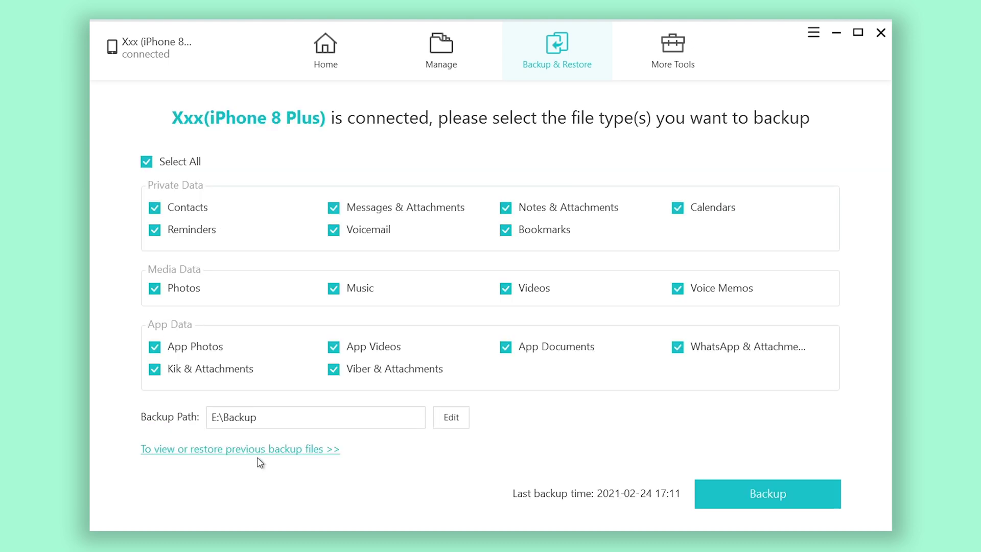
pyautogui.click(148, 164)
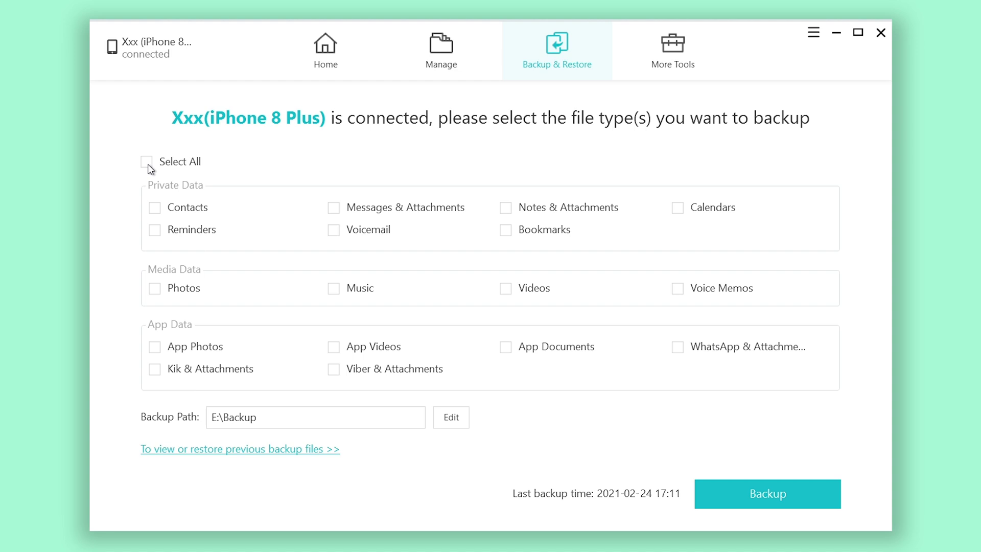
pyautogui.click(158, 211)
pyautogui.click(339, 211)
pyautogui.click(193, 284)
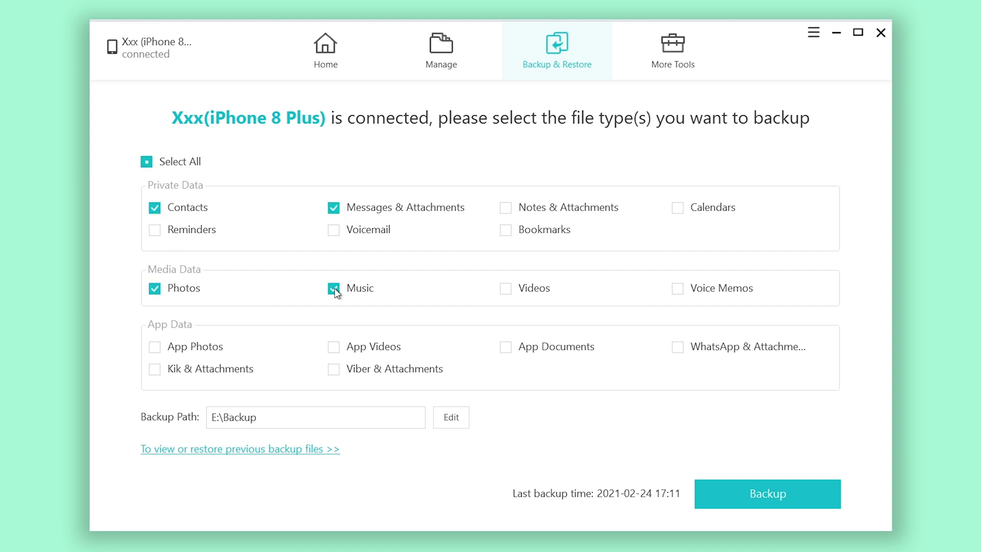
pyautogui.click(505, 289)
pyautogui.click(679, 209)
# - Set the backup path to D:\Users\Desktop\2 and run the backup
pyautogui.click(442, 419)
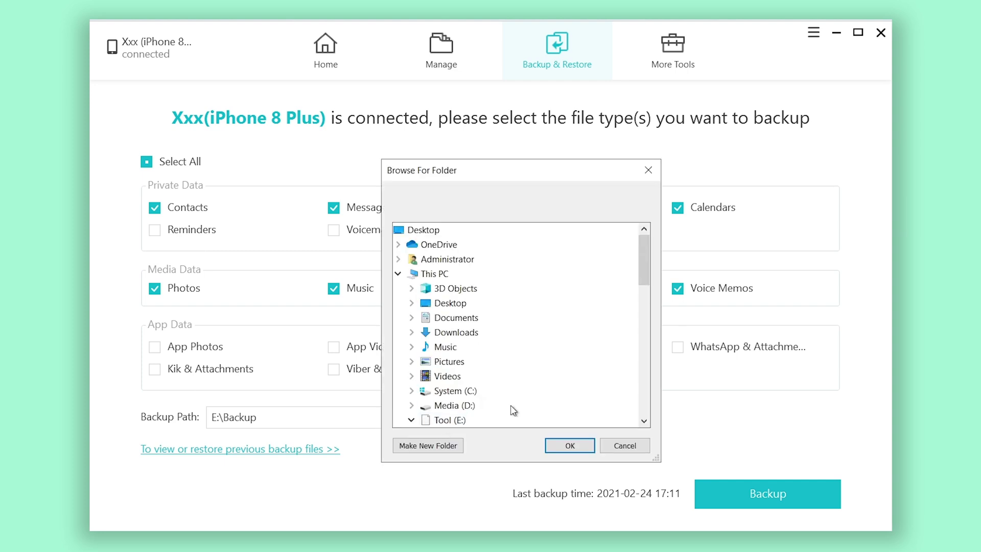
pyautogui.doubleClick(442, 420)
pyautogui.scroll(-3, 534, 395)
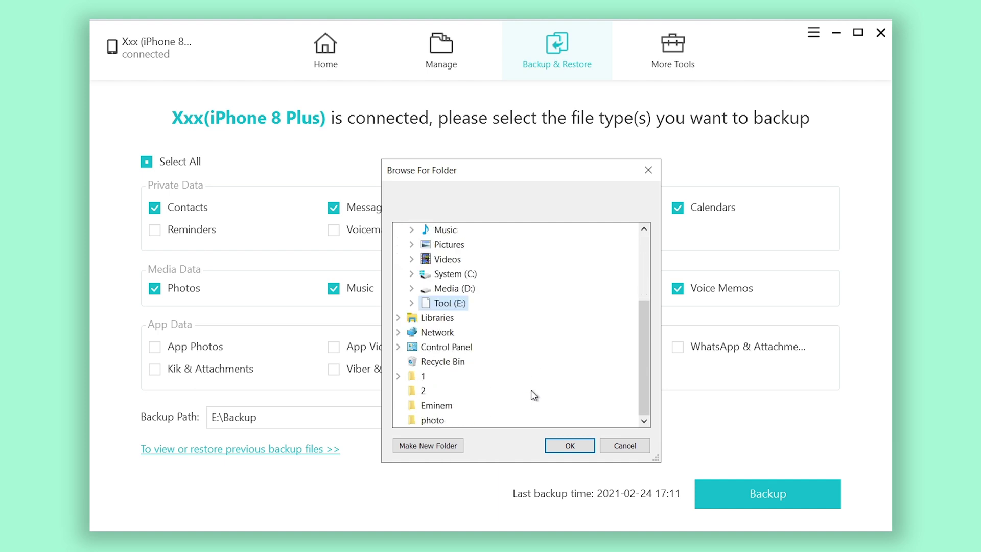
pyautogui.click(419, 391)
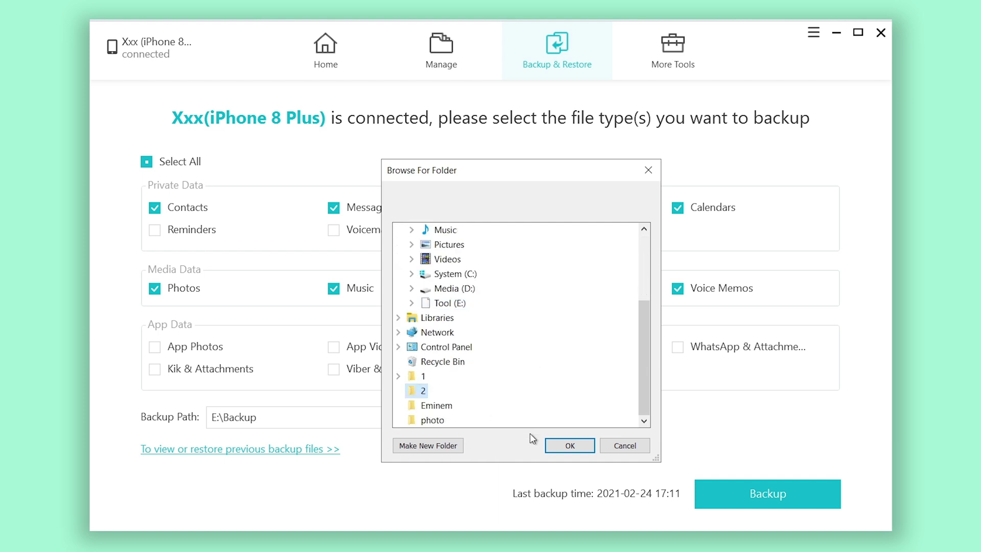
pyautogui.click(567, 445)
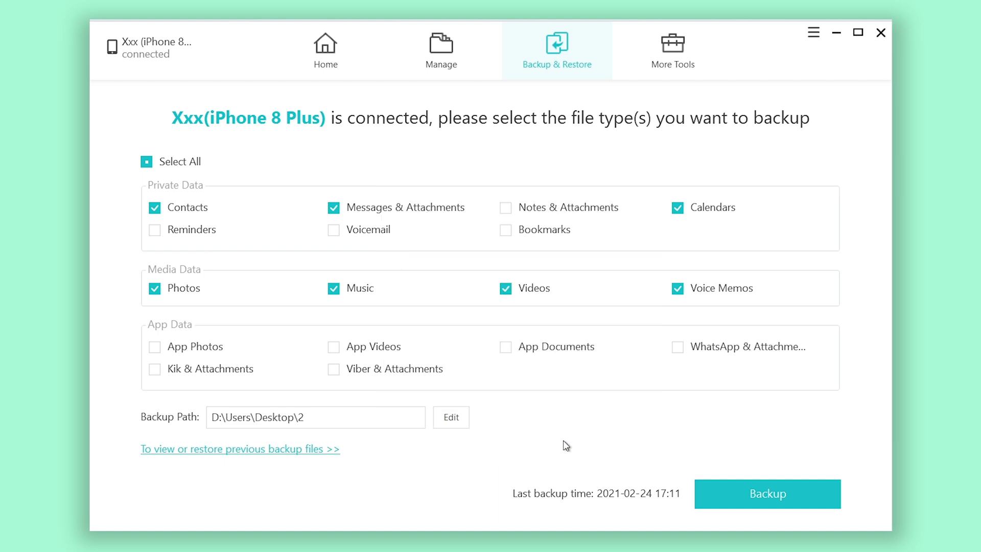
pyautogui.click(717, 495)
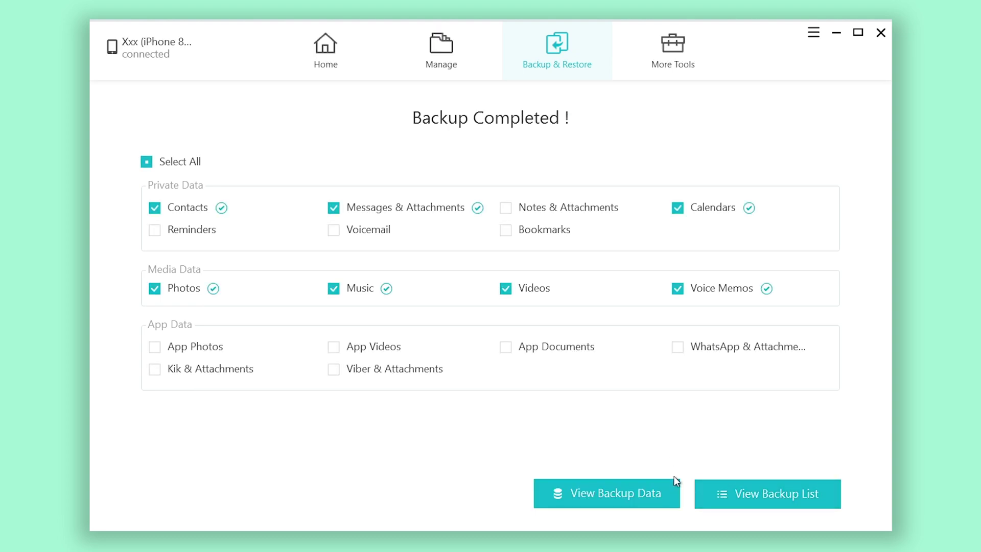
# - Browse the finished iPhone 8 Plus backup's data, scrolling through its stored photos
pyautogui.click(676, 495)
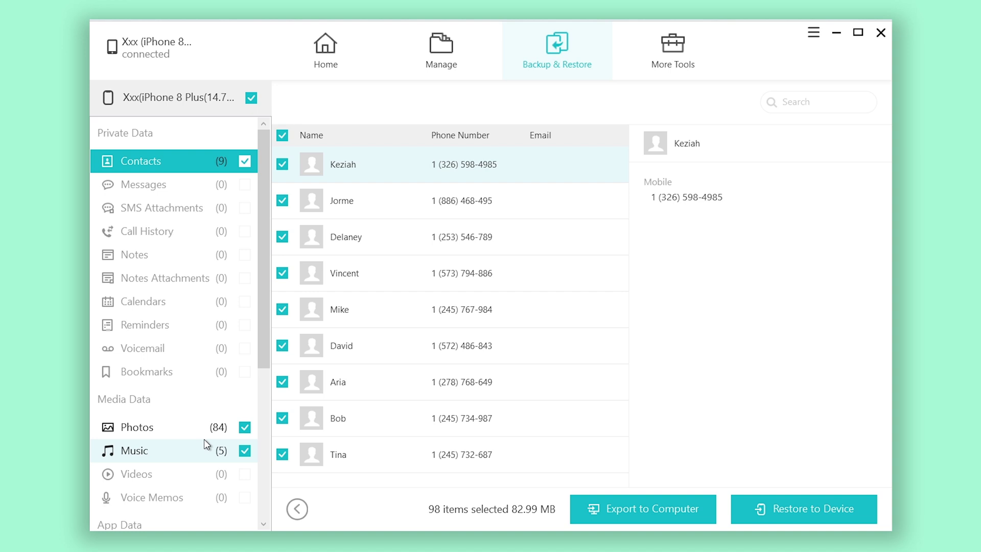
pyautogui.click(215, 430)
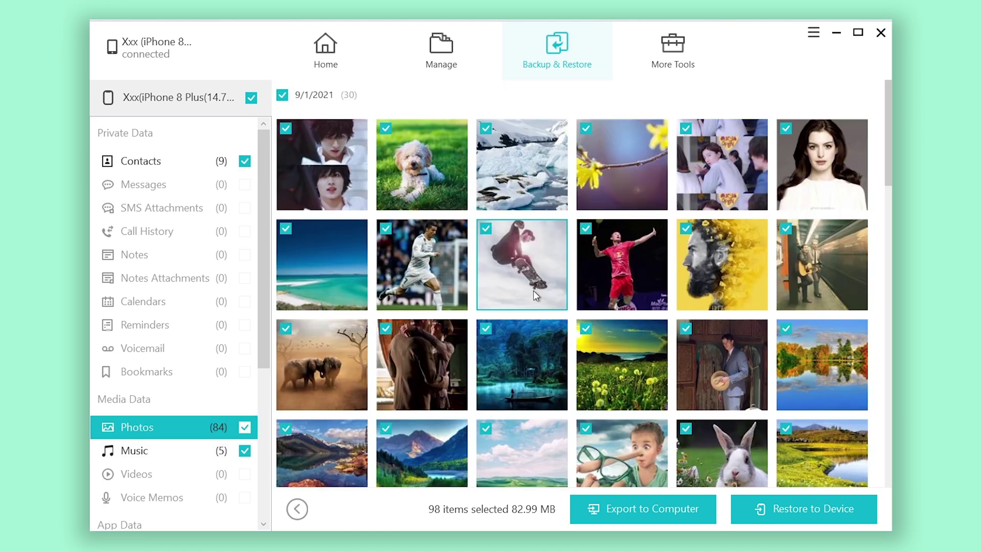
pyautogui.scroll(-5, 534, 291)
pyautogui.scroll(-4, 547, 308)
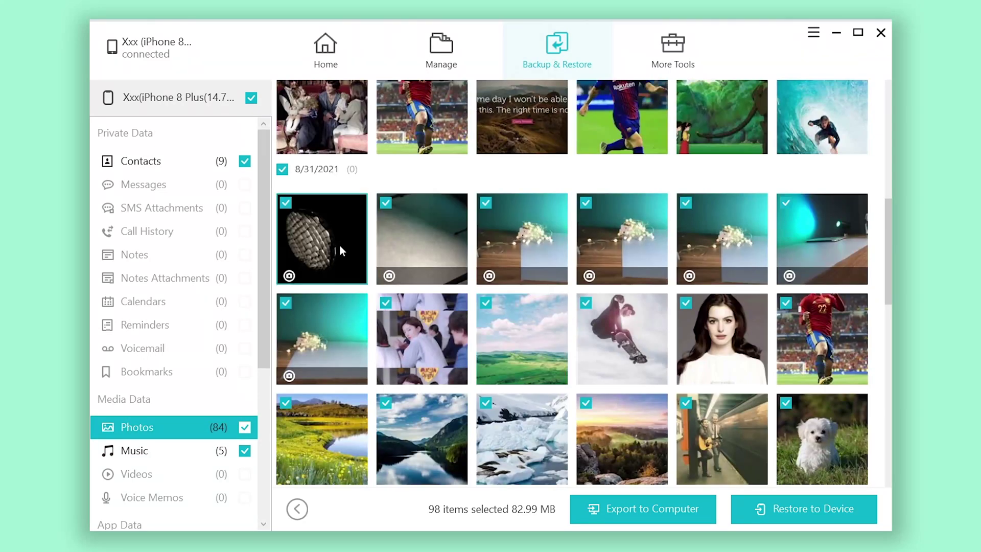
pyautogui.scroll(-5, 467, 282)
pyautogui.scroll(-8, 475, 279)
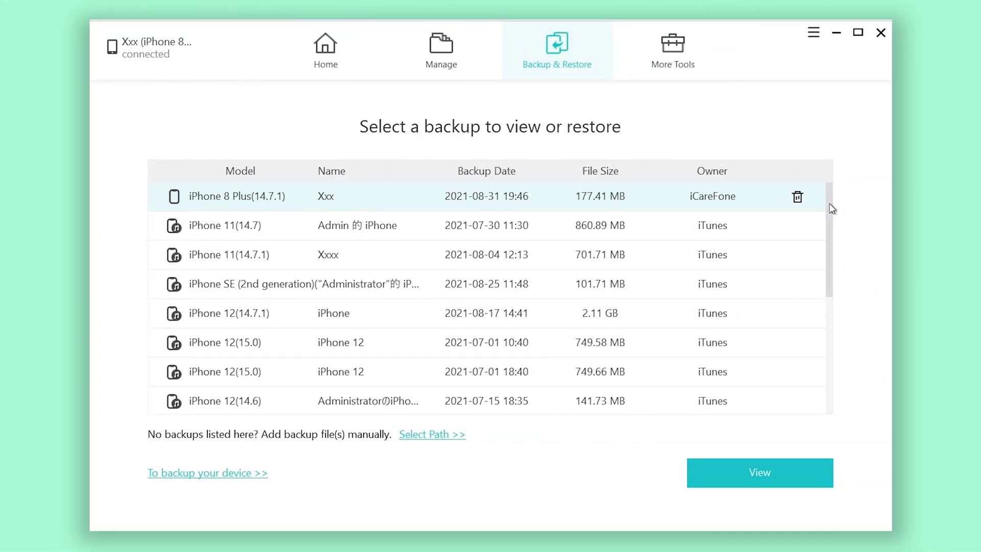
# - Open the 2021-08-27 iPhone 12 backup to view its contents
pyautogui.moveTo(829, 203); pyautogui.dragTo(823, 309)
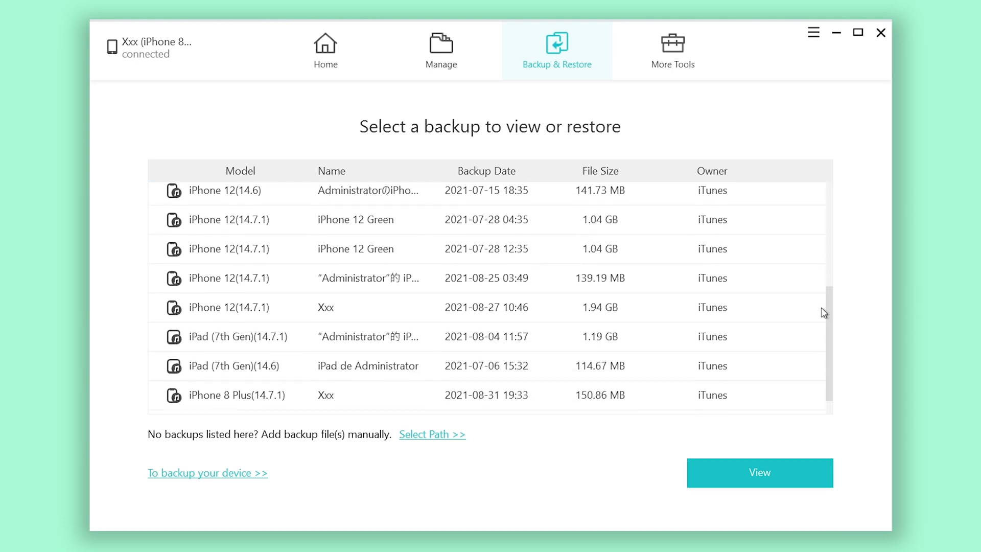
pyautogui.click(563, 302)
pyautogui.click(697, 483)
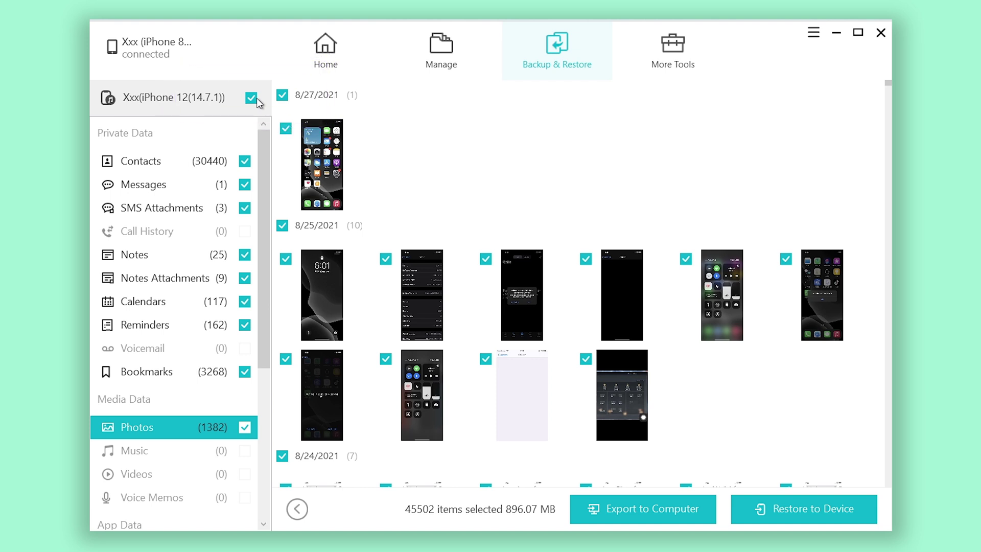
# - Clear the whole selection, then tick the 8/27, 8/25, 8/24 and 8/23/2021 photo groups
pyautogui.click(251, 98)
pyautogui.click(283, 95)
pyautogui.click(283, 227)
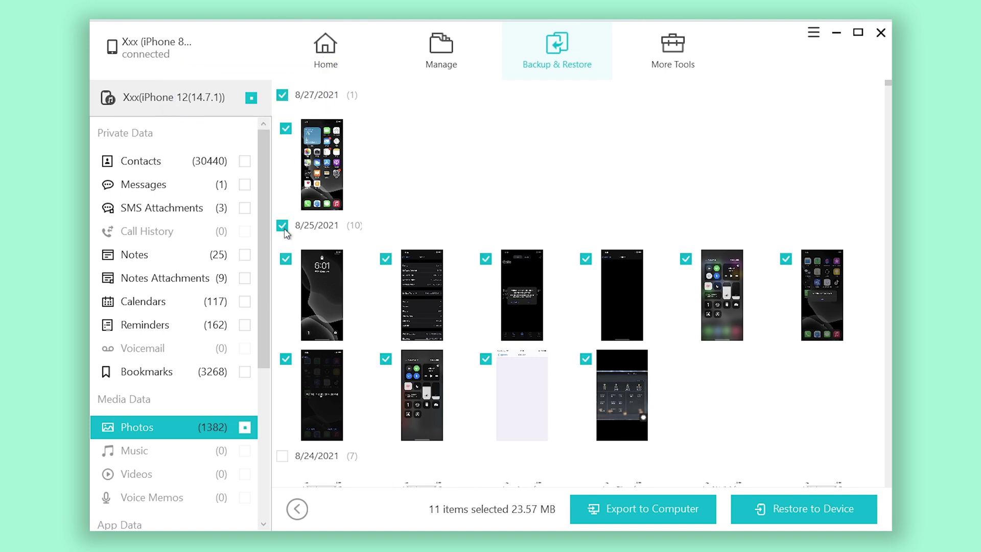
pyautogui.click(282, 386)
pyautogui.scroll(-5, 296, 378)
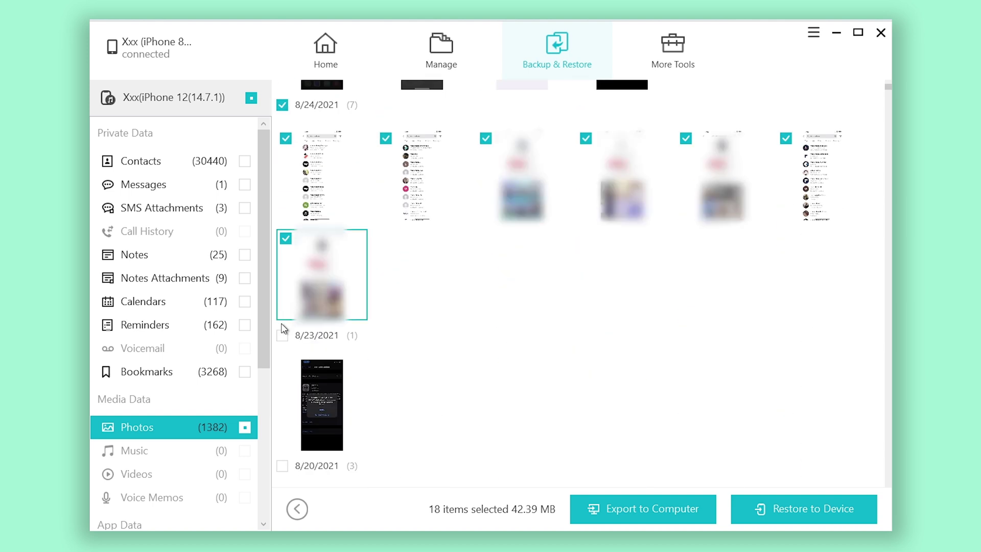
pyautogui.click(282, 335)
# - Add Reminders, Calendars, Photos, Notes Attachments and Notes, then choose Restore to Device
pyautogui.click(245, 325)
pyautogui.click(244, 301)
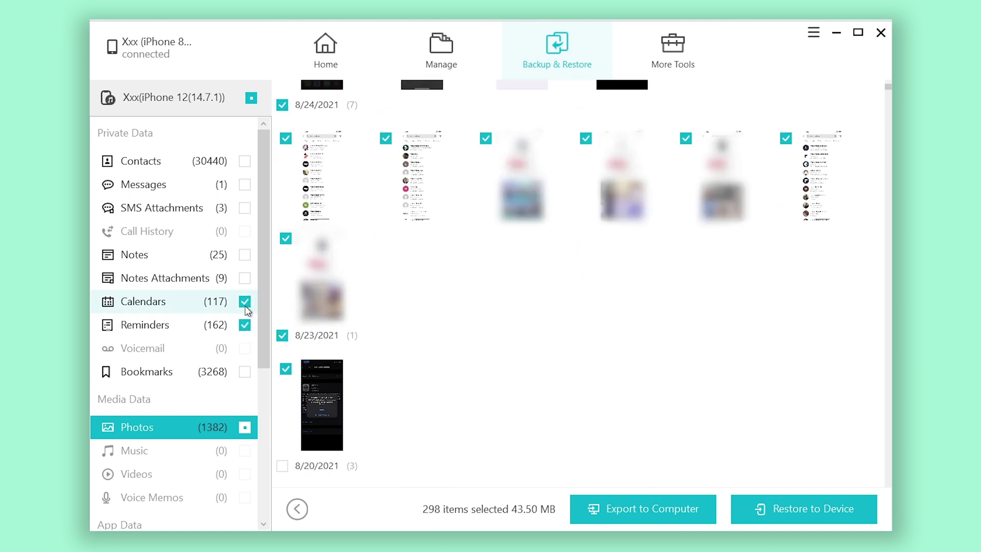
pyautogui.click(245, 427)
pyautogui.click(245, 278)
pyautogui.click(245, 254)
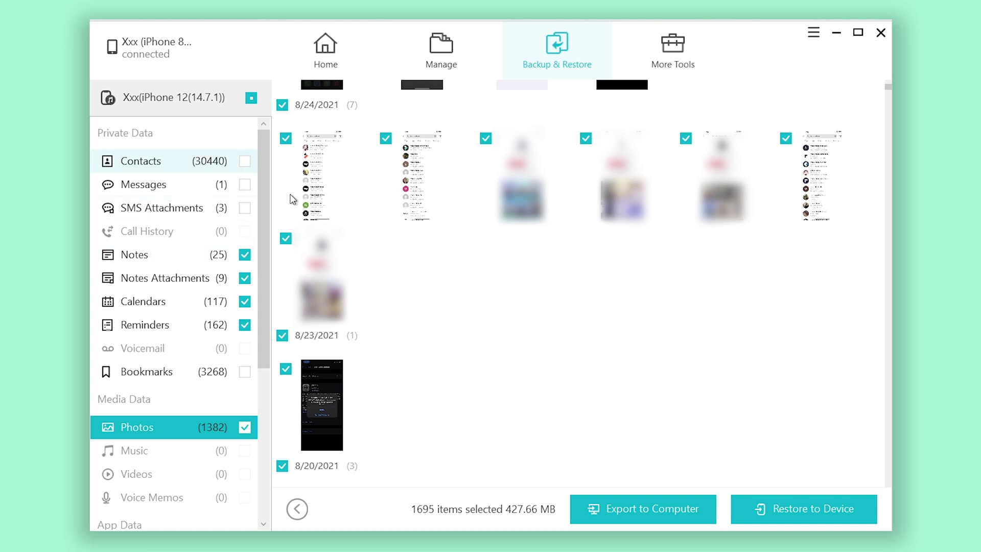
pyautogui.click(743, 510)
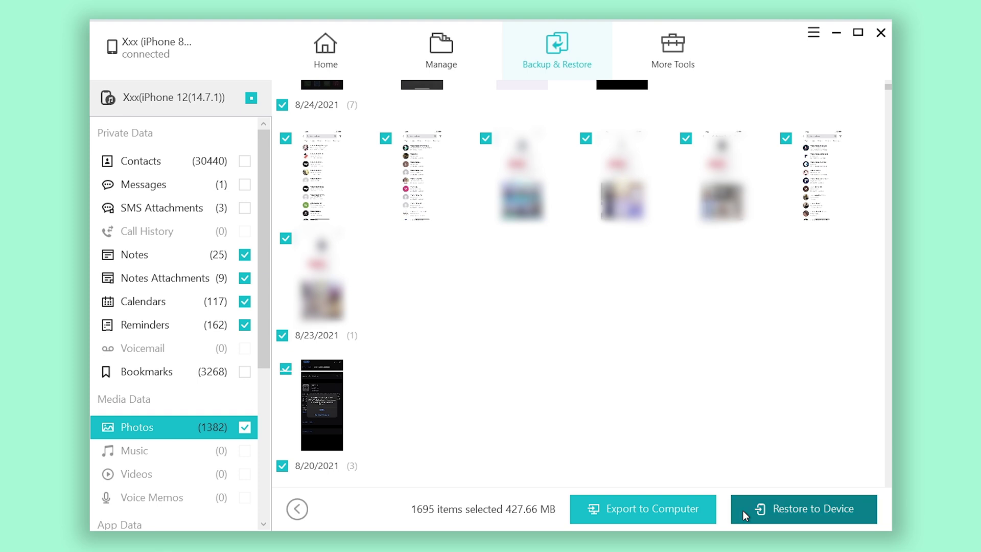
# - Confirm Continue to Restore so the selected data restores to the iPhone 8 Plus
pyautogui.click(534, 335)
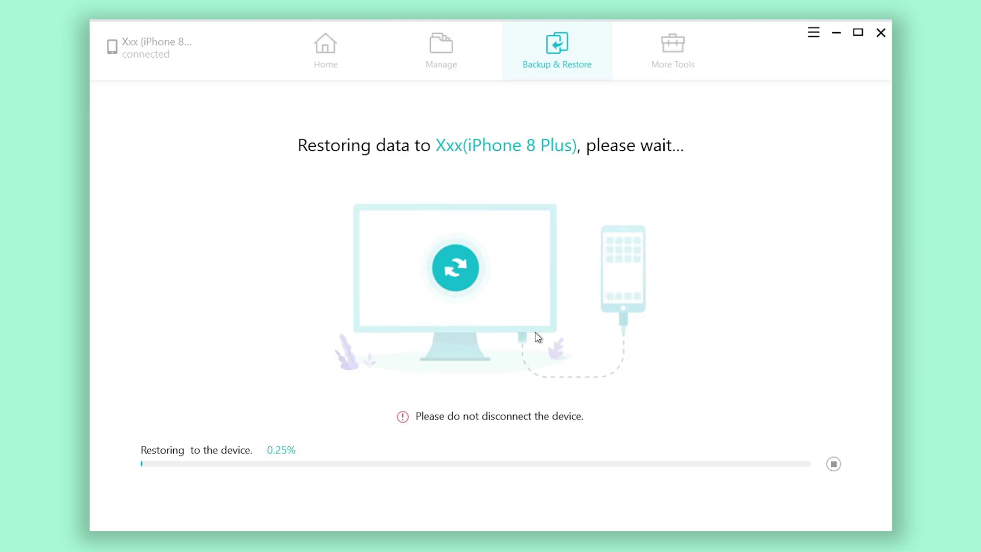